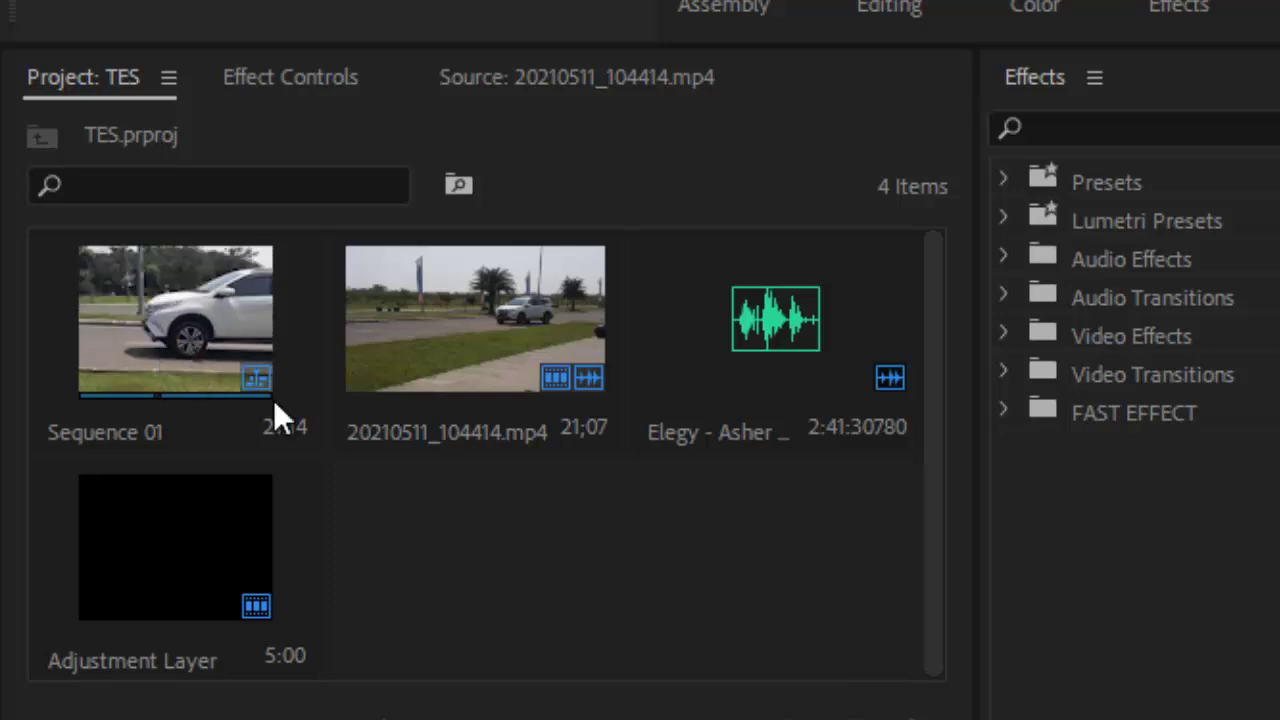
- Remove Sequence 01 from the project, then undo the removal to restore it
right_click(148, 363)
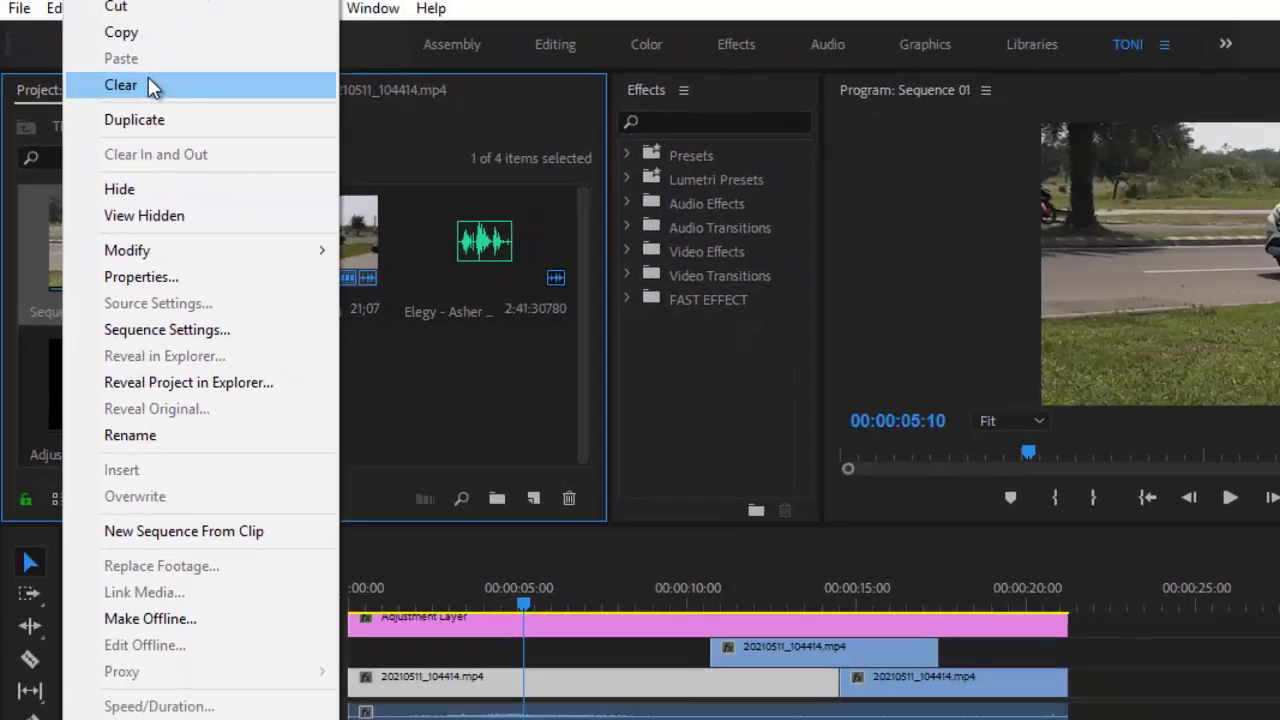
click(117, 91)
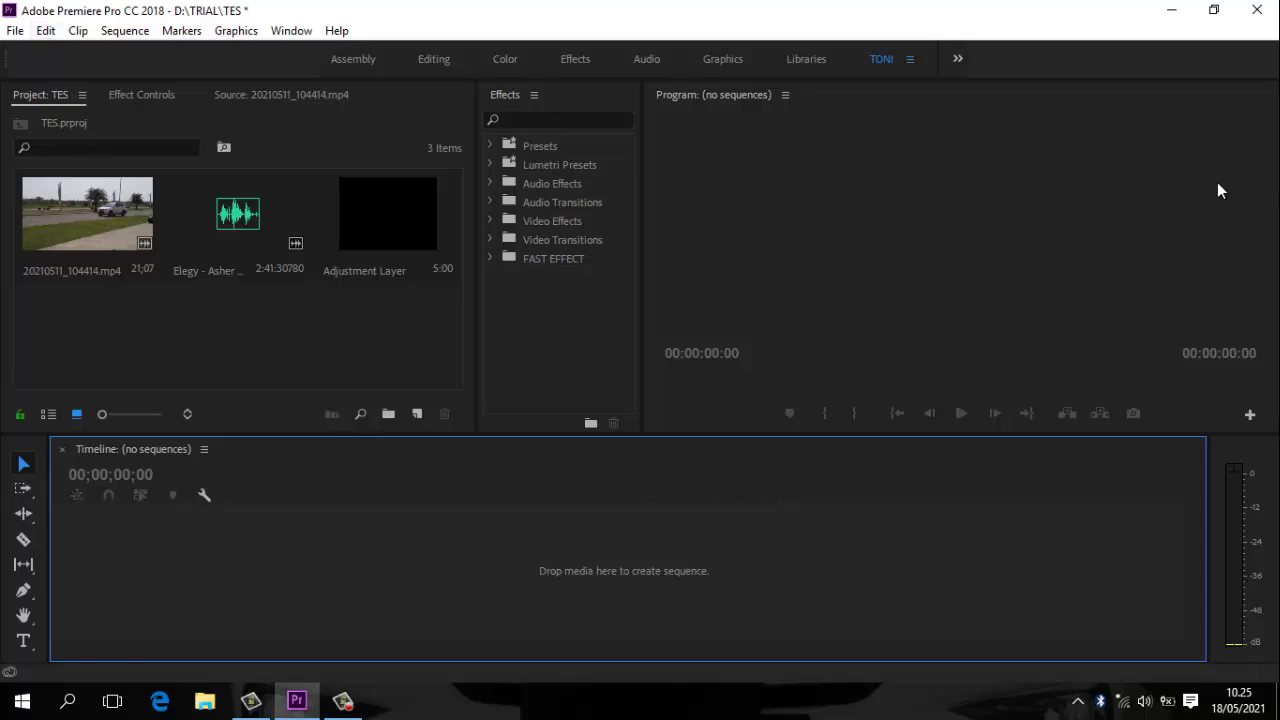
click(46, 31)
click(52, 48)
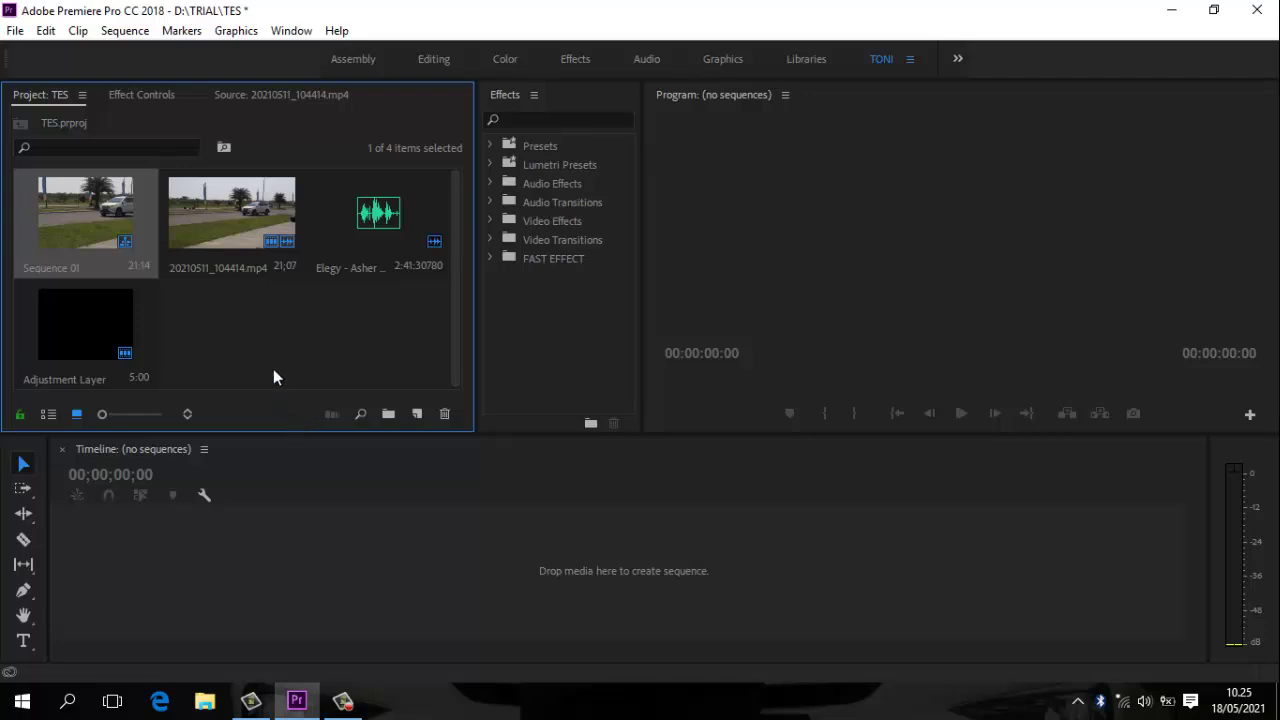
- Open Sequence 01 so its clip, adjustment layer and audio fill the timeline
click(196, 330)
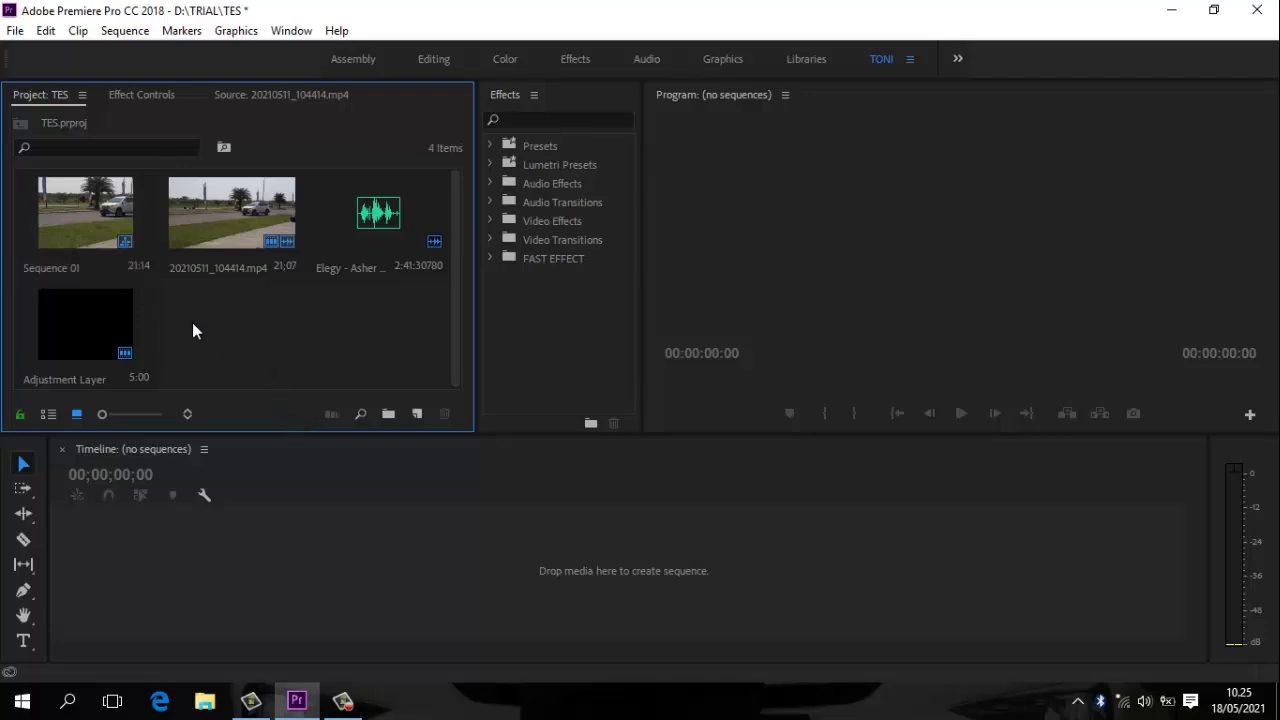
double_click(75, 230)
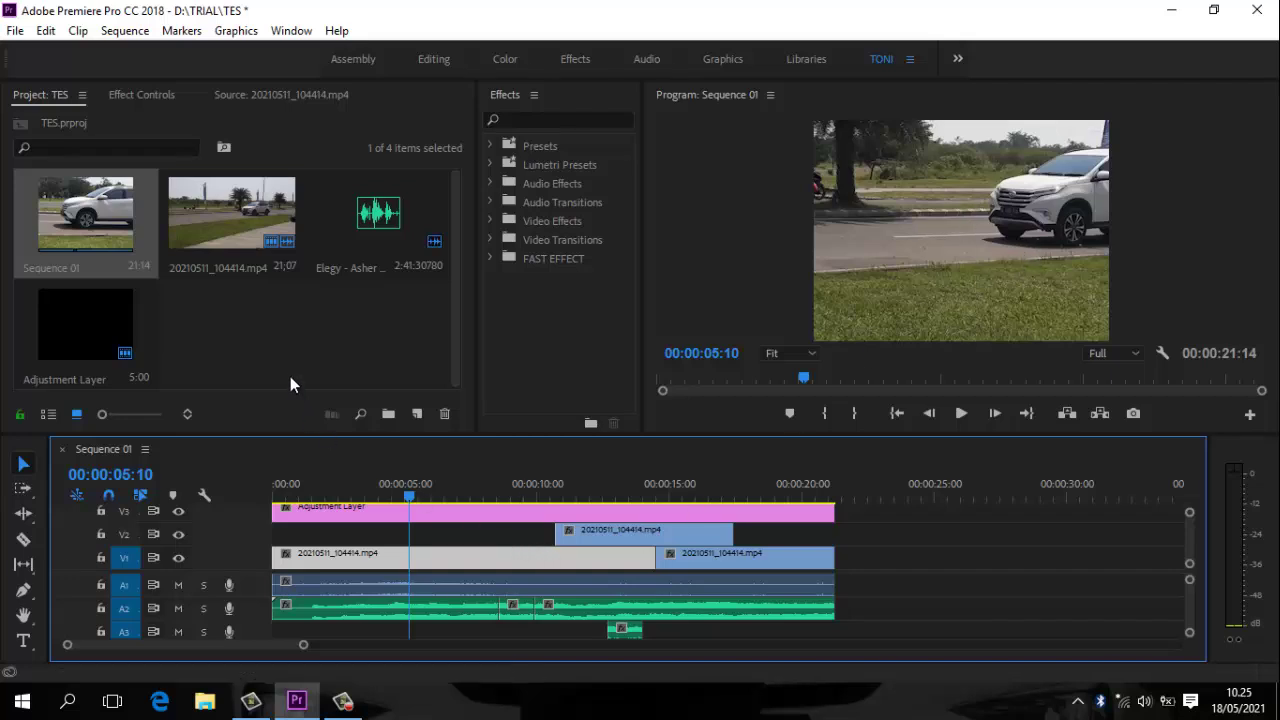
click(260, 349)
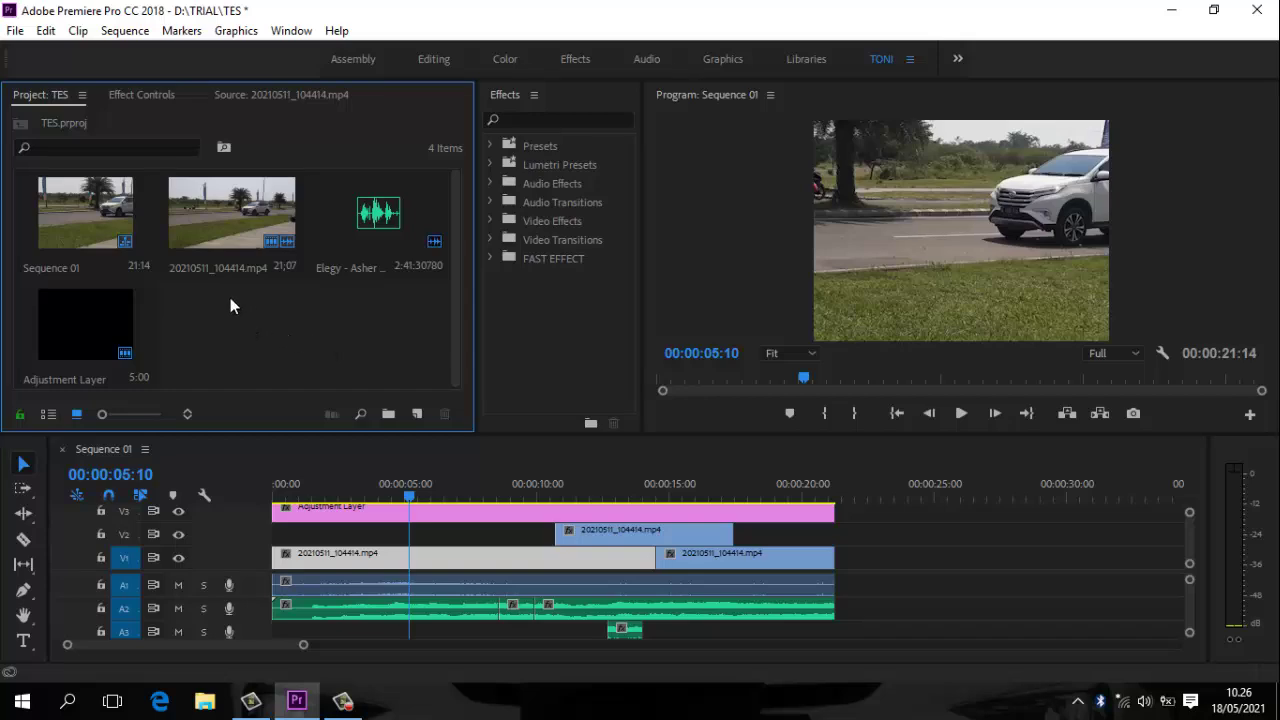
right_click(236, 220)
mouse_move(248, 217)
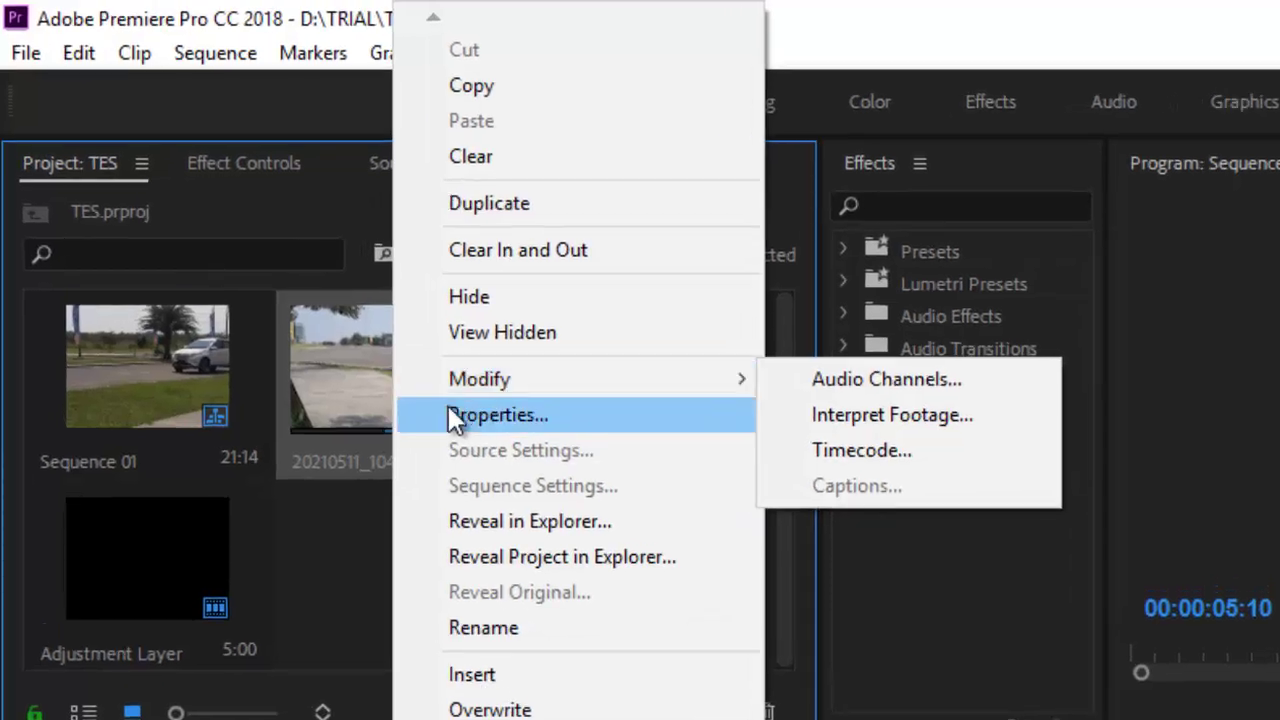
click(462, 408)
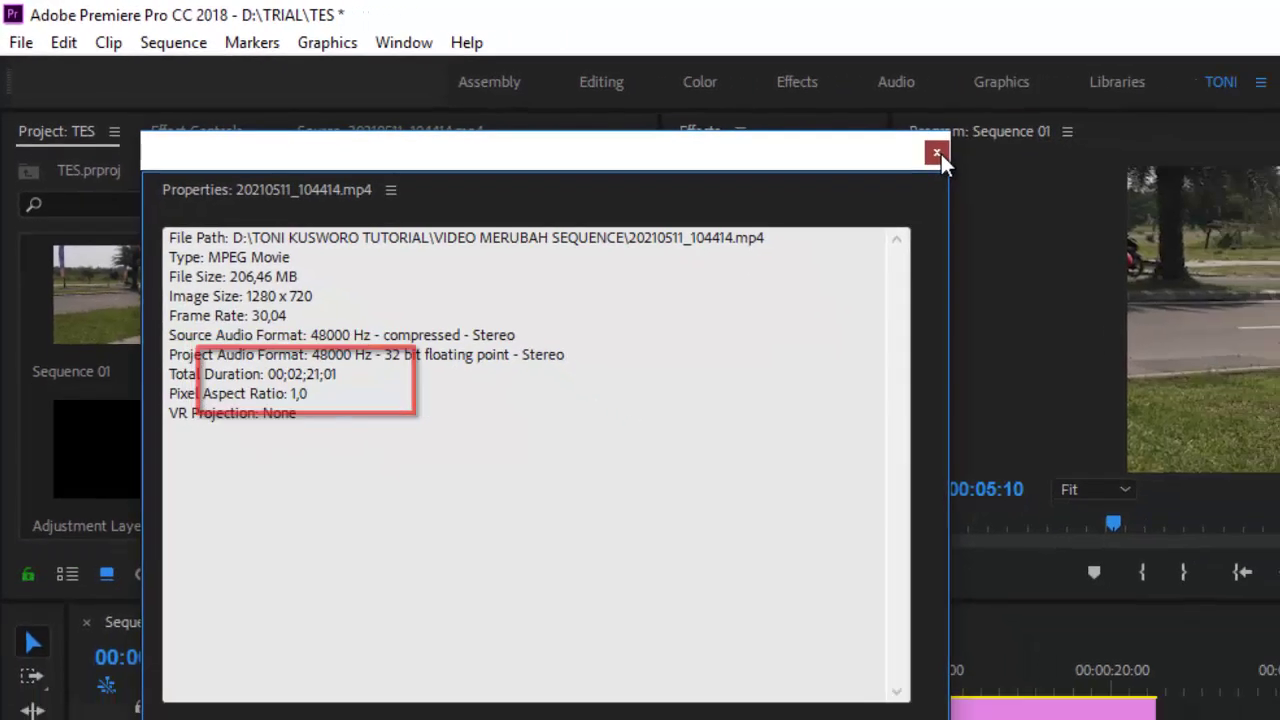
click(1164, 189)
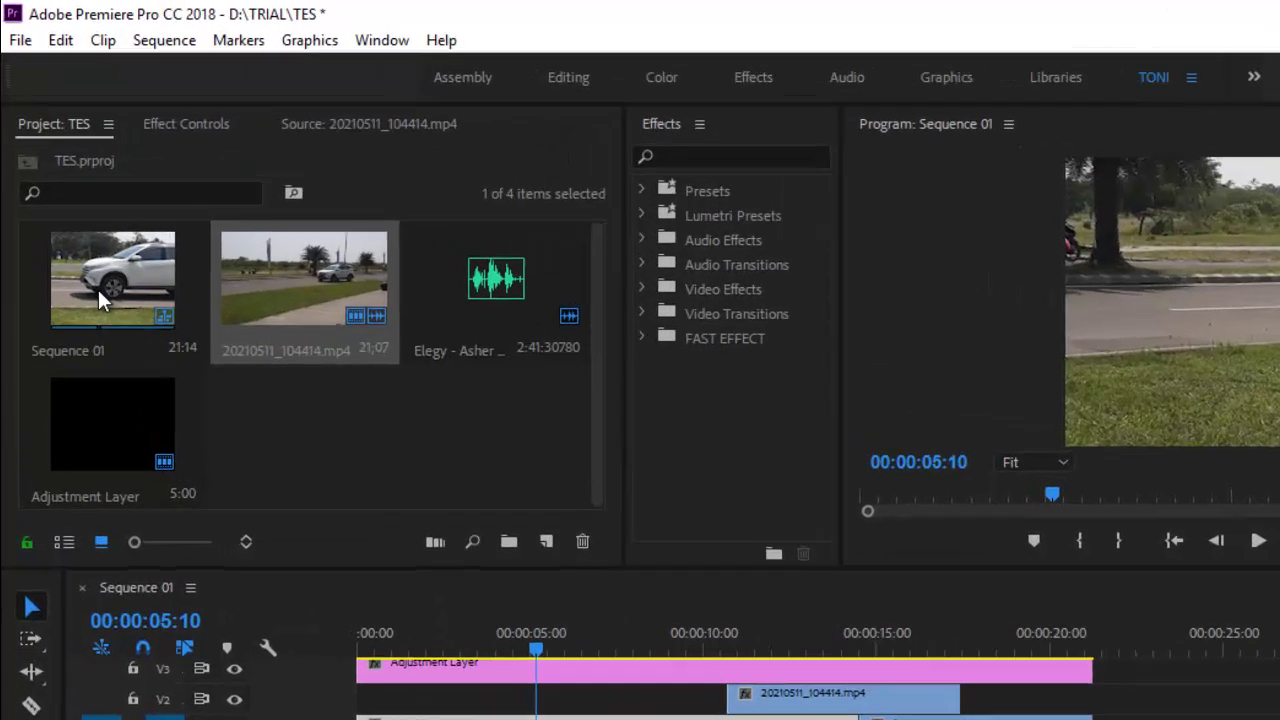
right_click(75, 227)
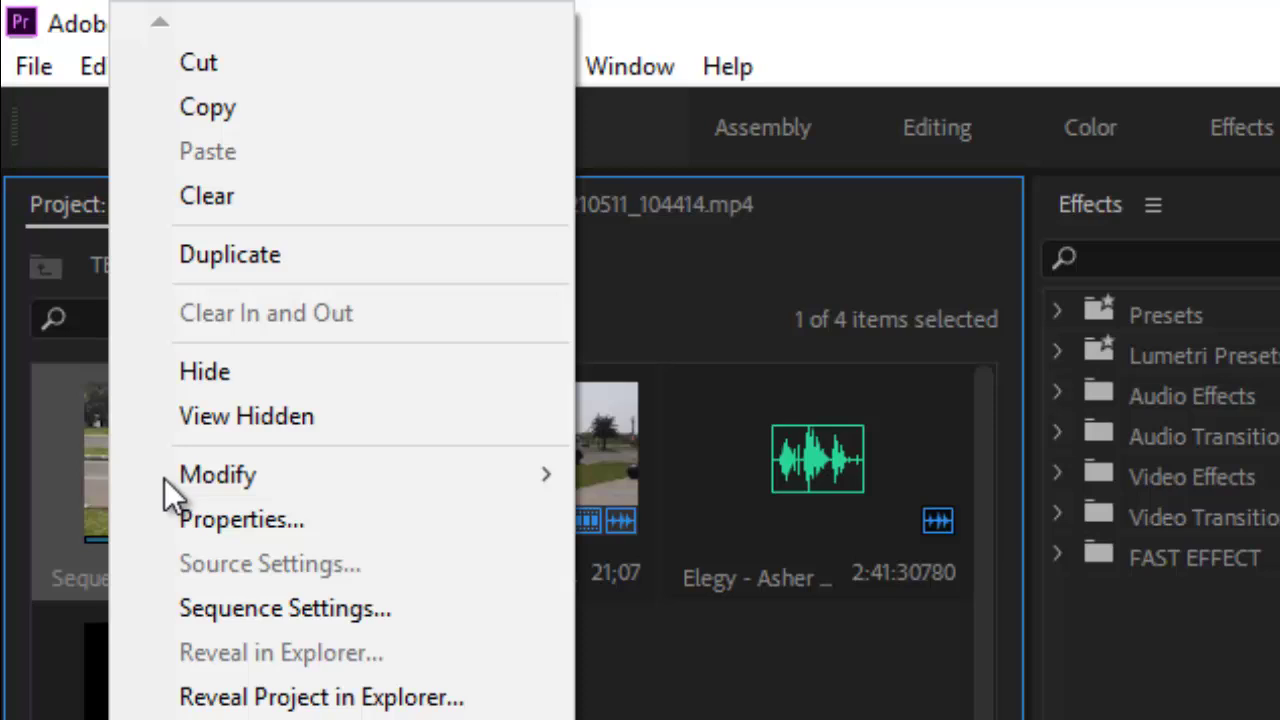
click(208, 520)
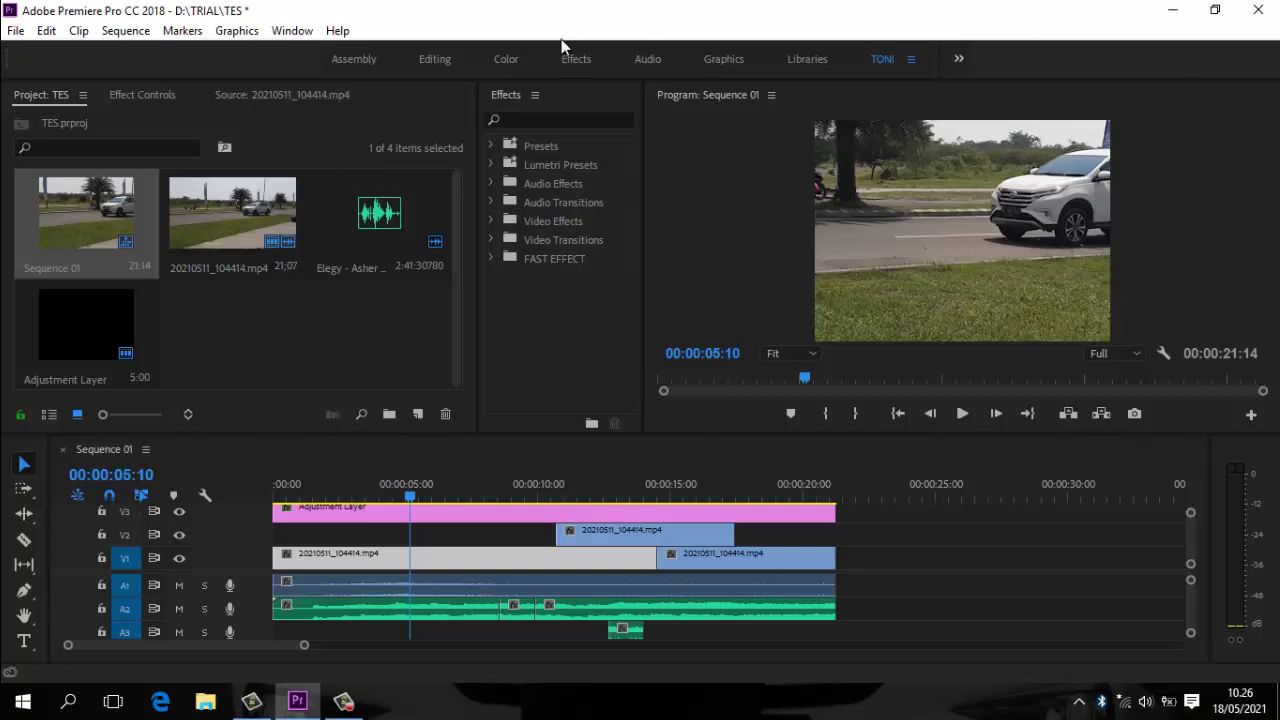
click(208, 312)
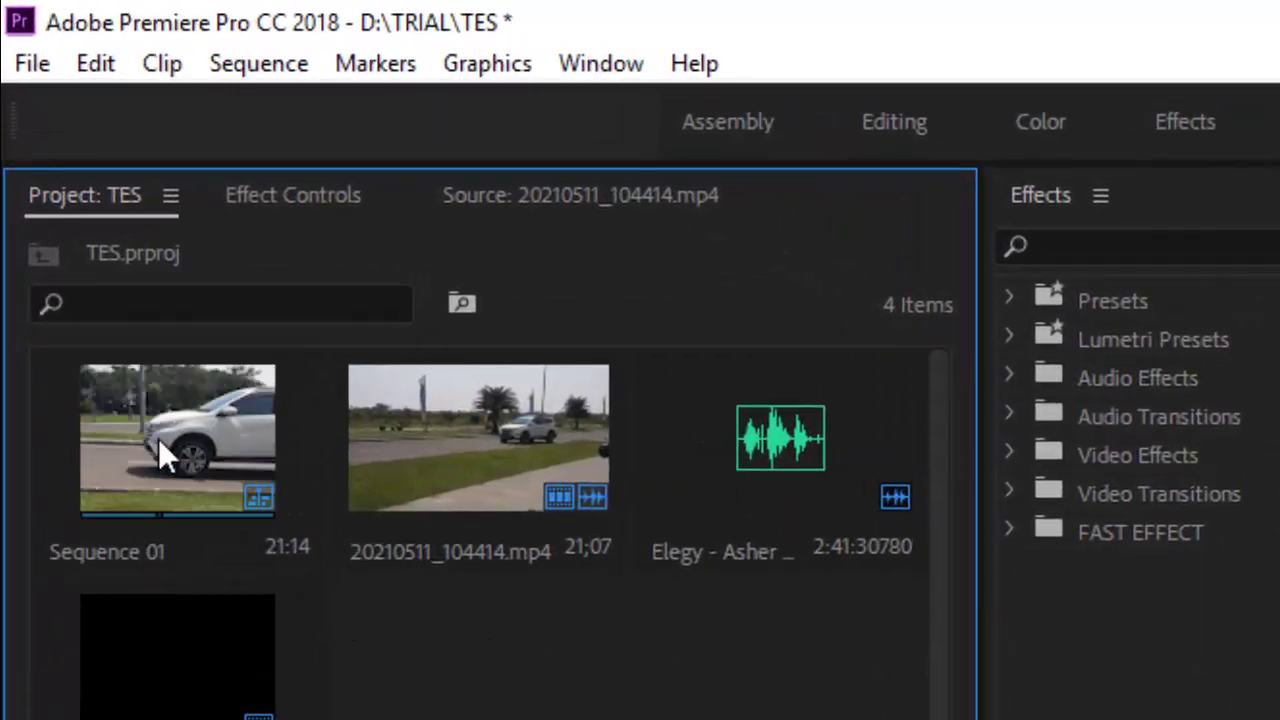
- In Sequence 01's Sequence Settings, change the timebase from 50,00 to 30,00 frames/second
right_click(158, 438)
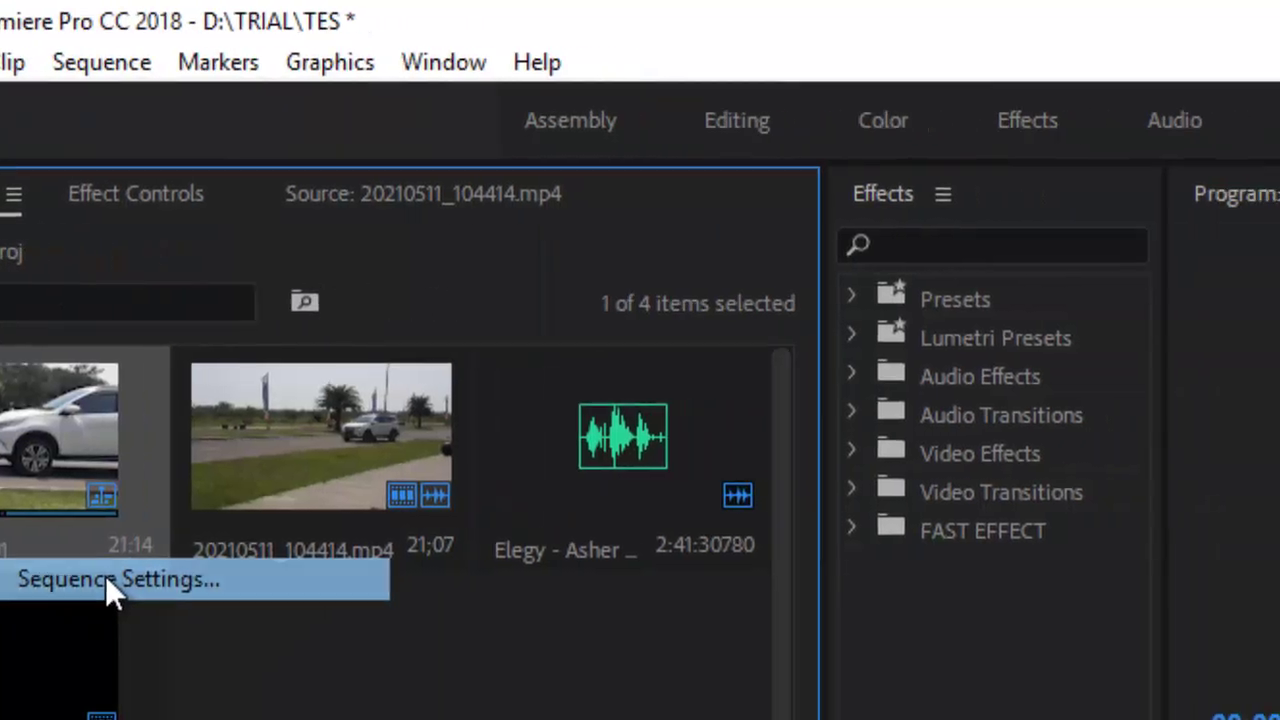
click(262, 583)
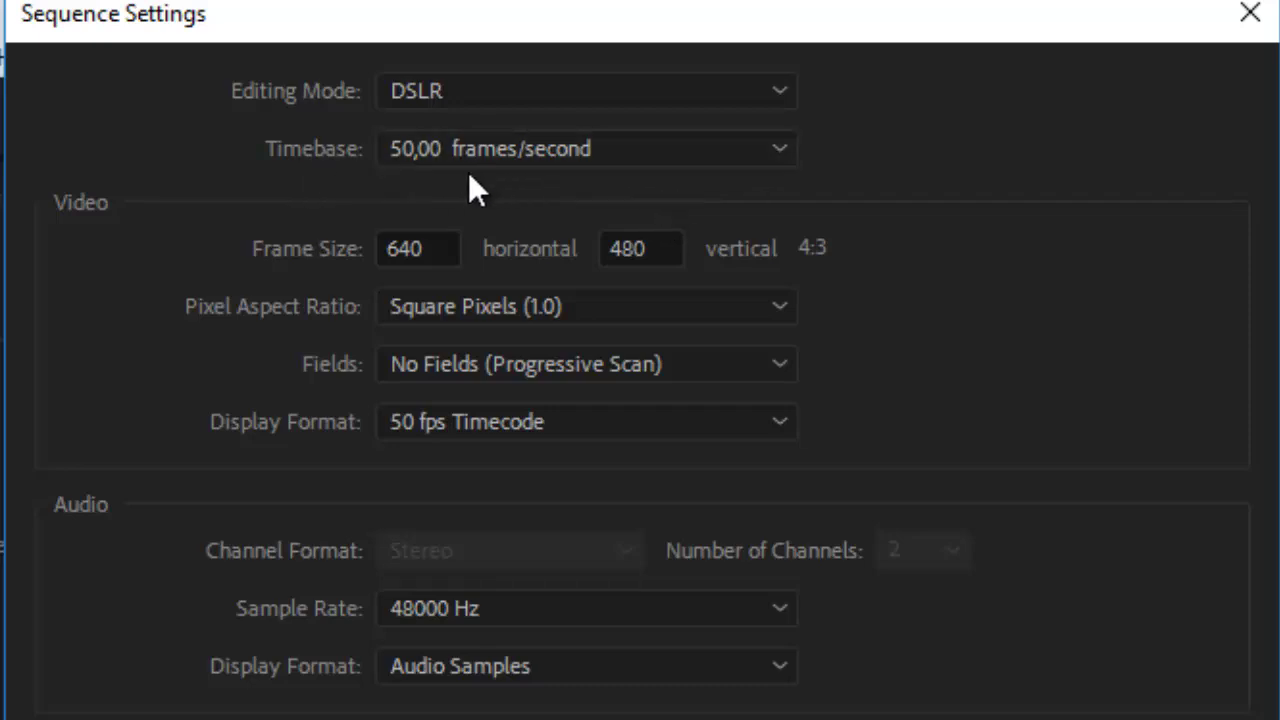
click(776, 152)
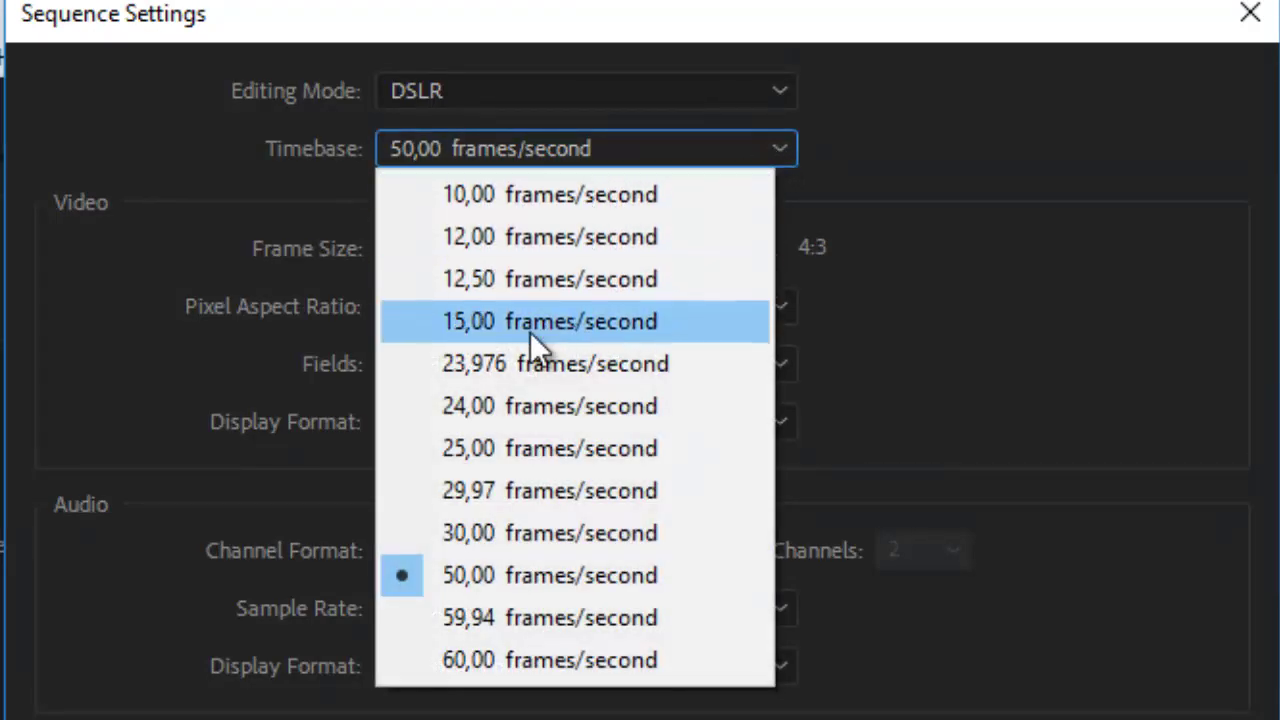
click(478, 535)
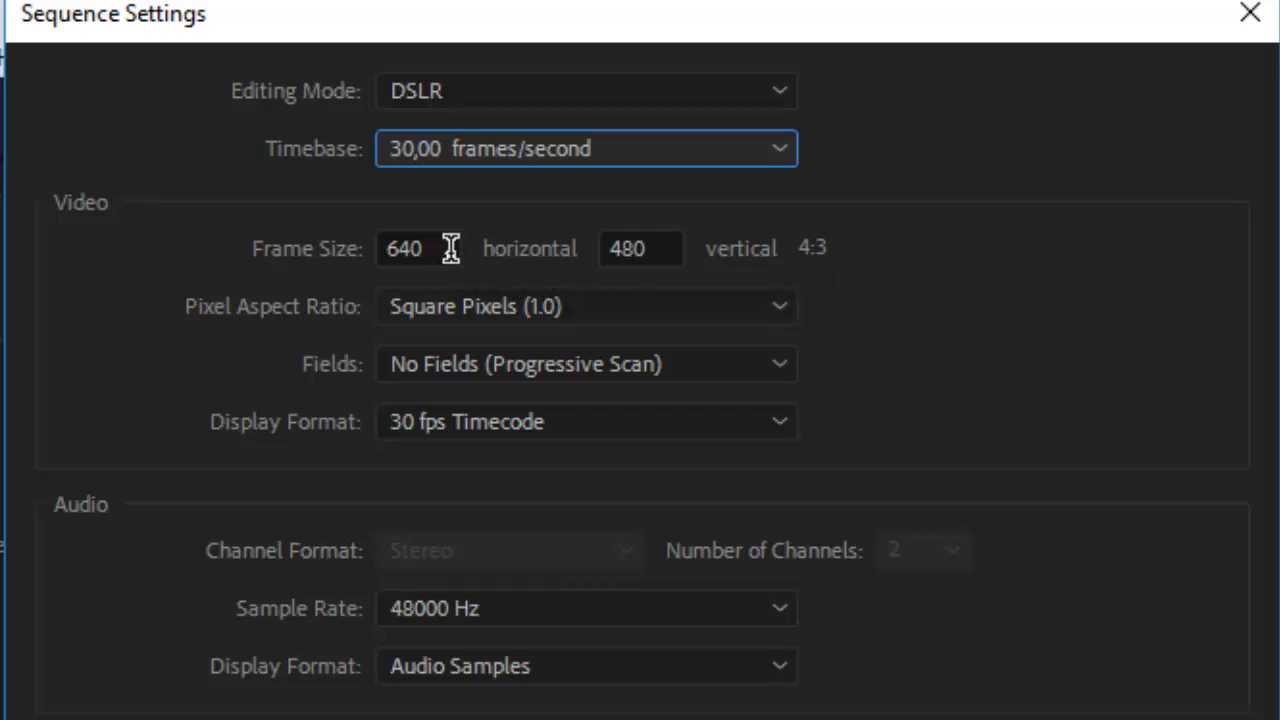
- Change the frame size from 640 x 480 to 1280 x 720 and reset the video preview size to match
drag(451, 248, 372, 249)
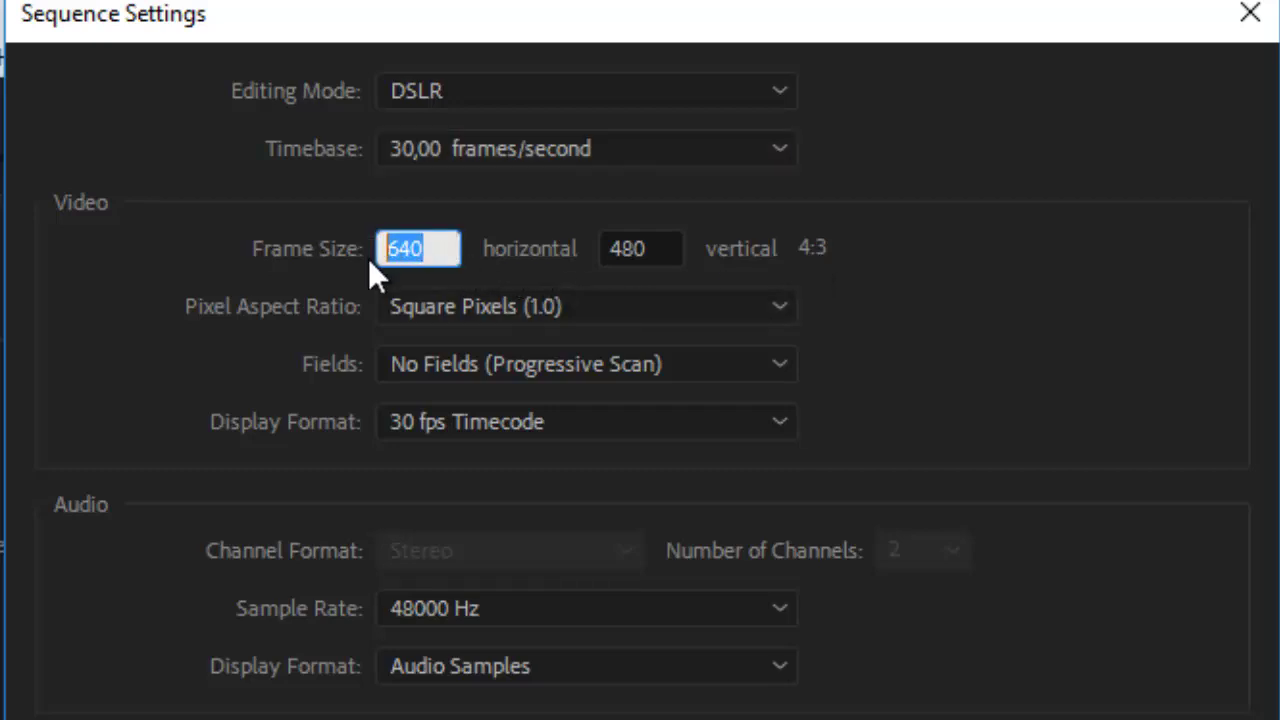
text(1280)
drag(664, 250, 589, 252)
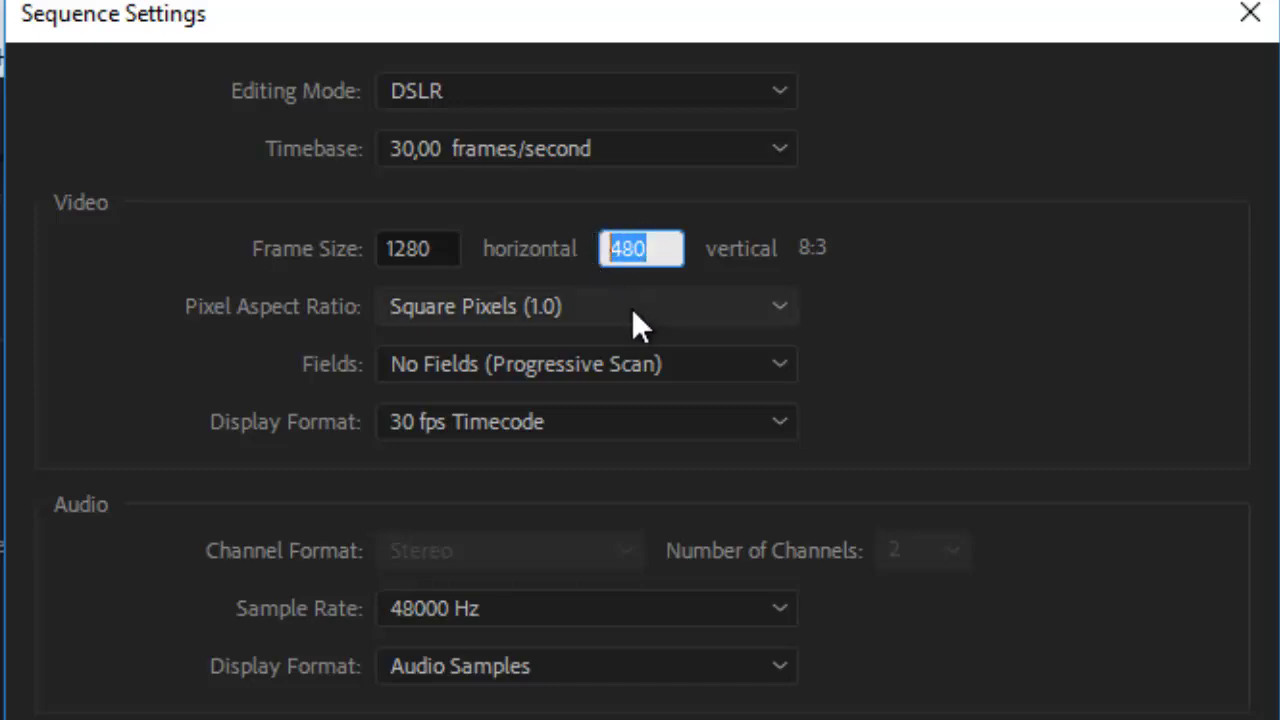
text(72)
text(0)
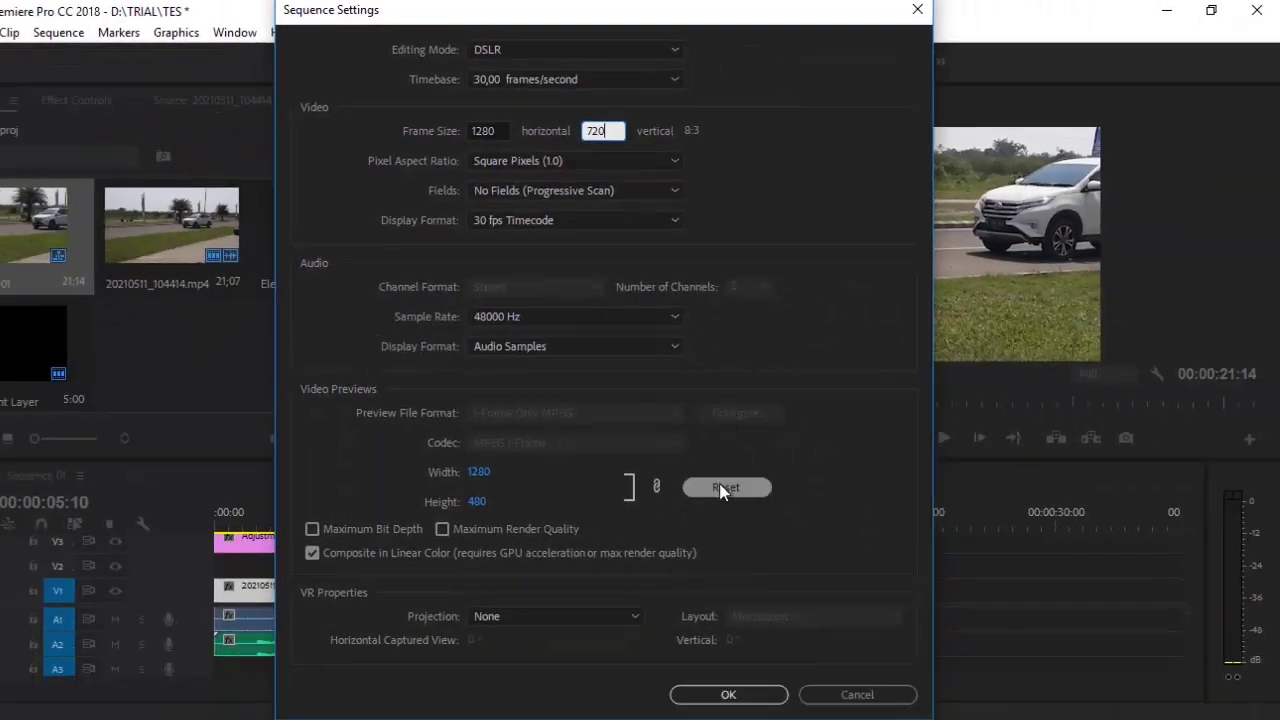
click(722, 488)
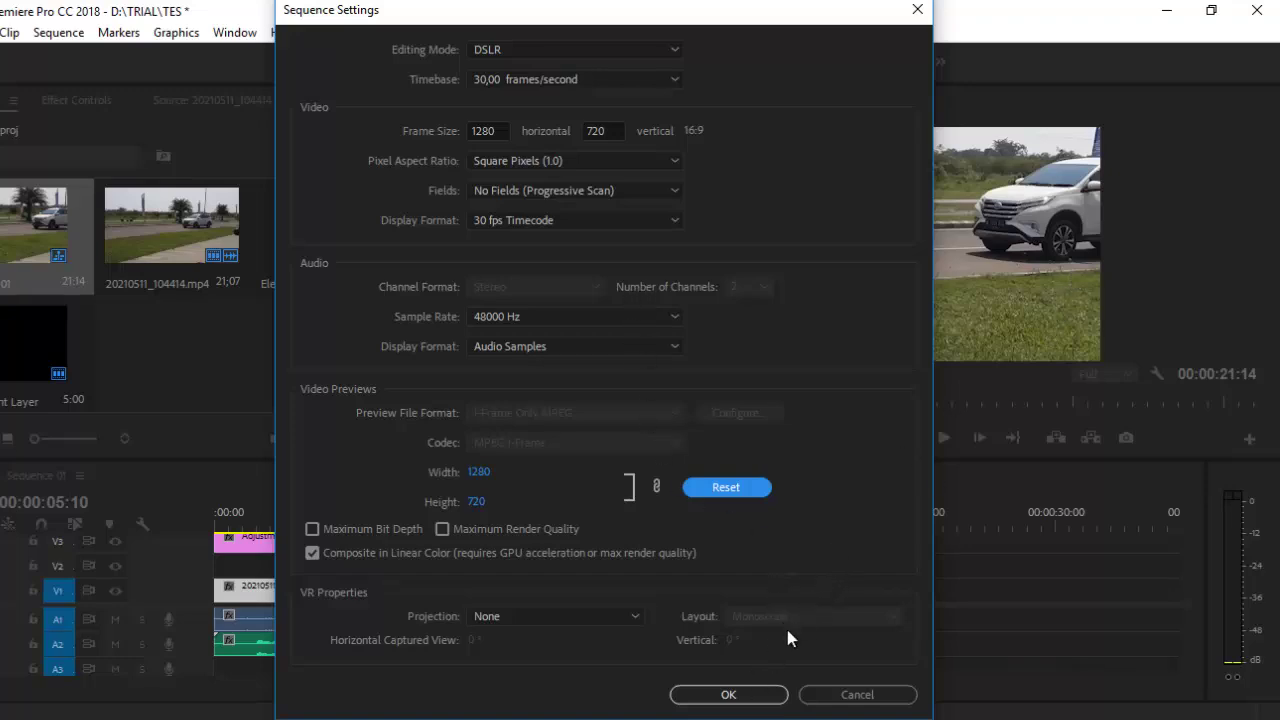
- Apply the 30 fps, 1280 x 720 sequence settings and confirm deleting all existing previews
click(729, 693)
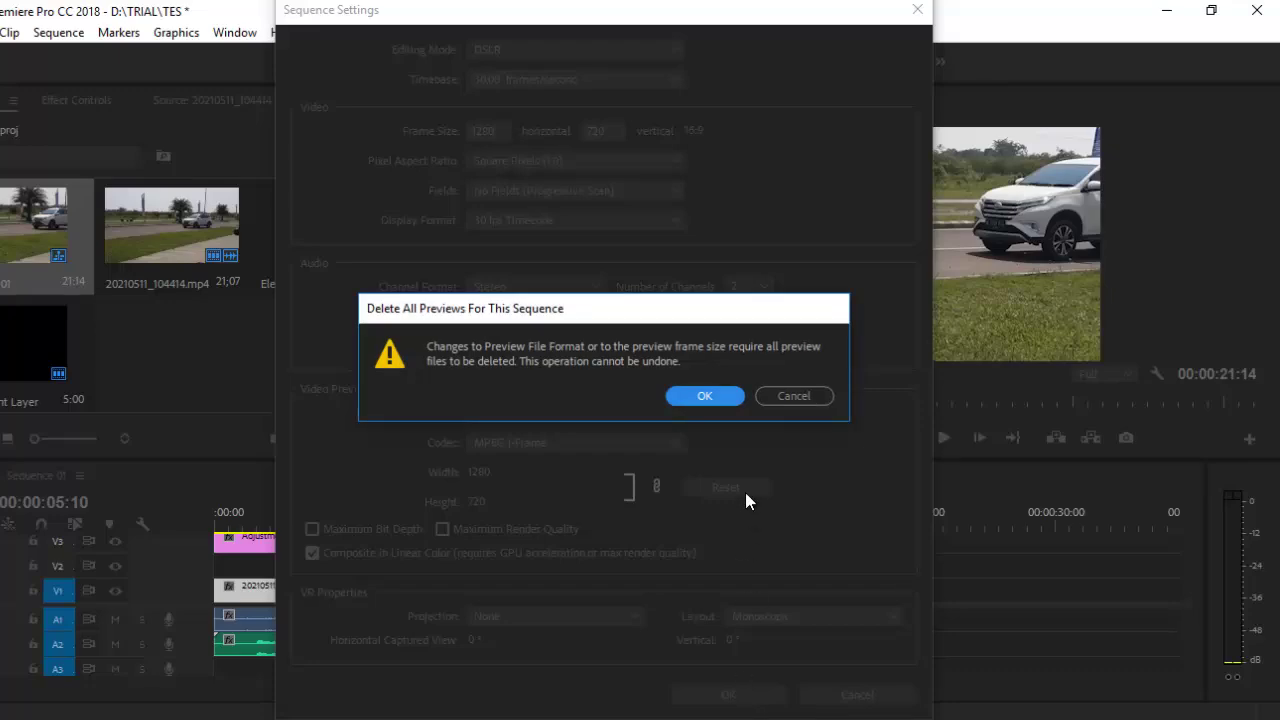
click(706, 397)
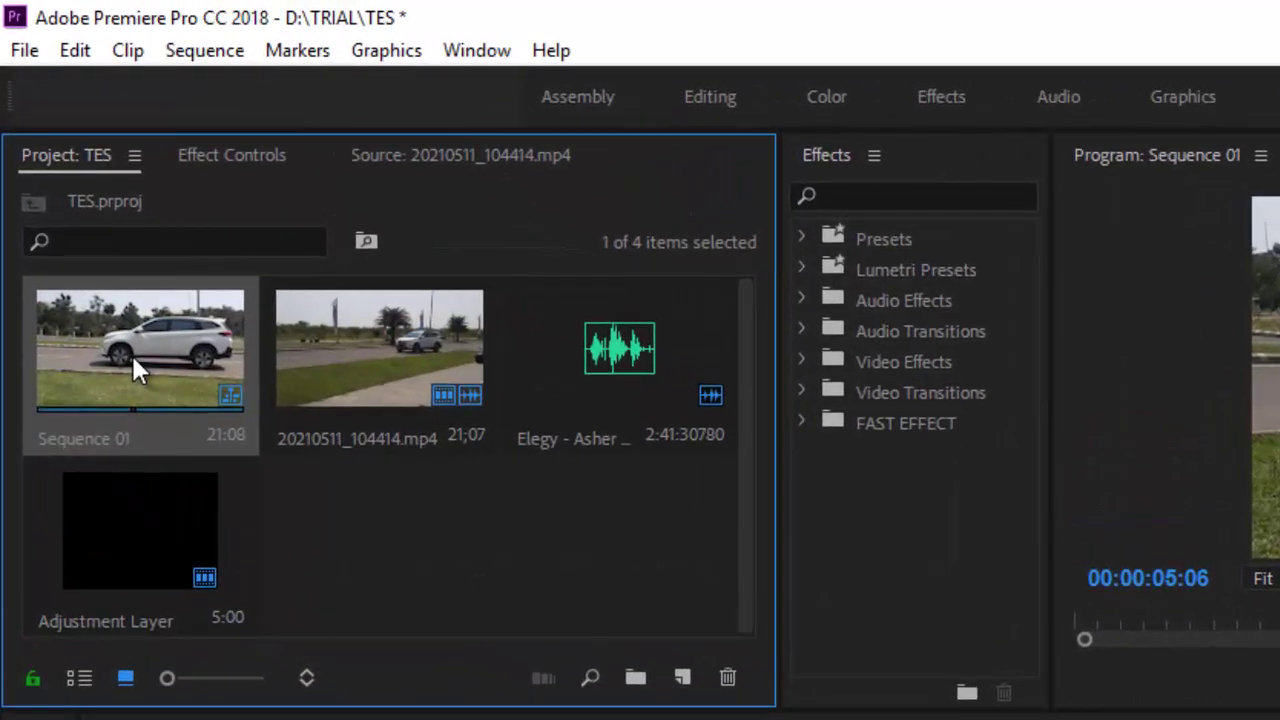
right_click(81, 218)
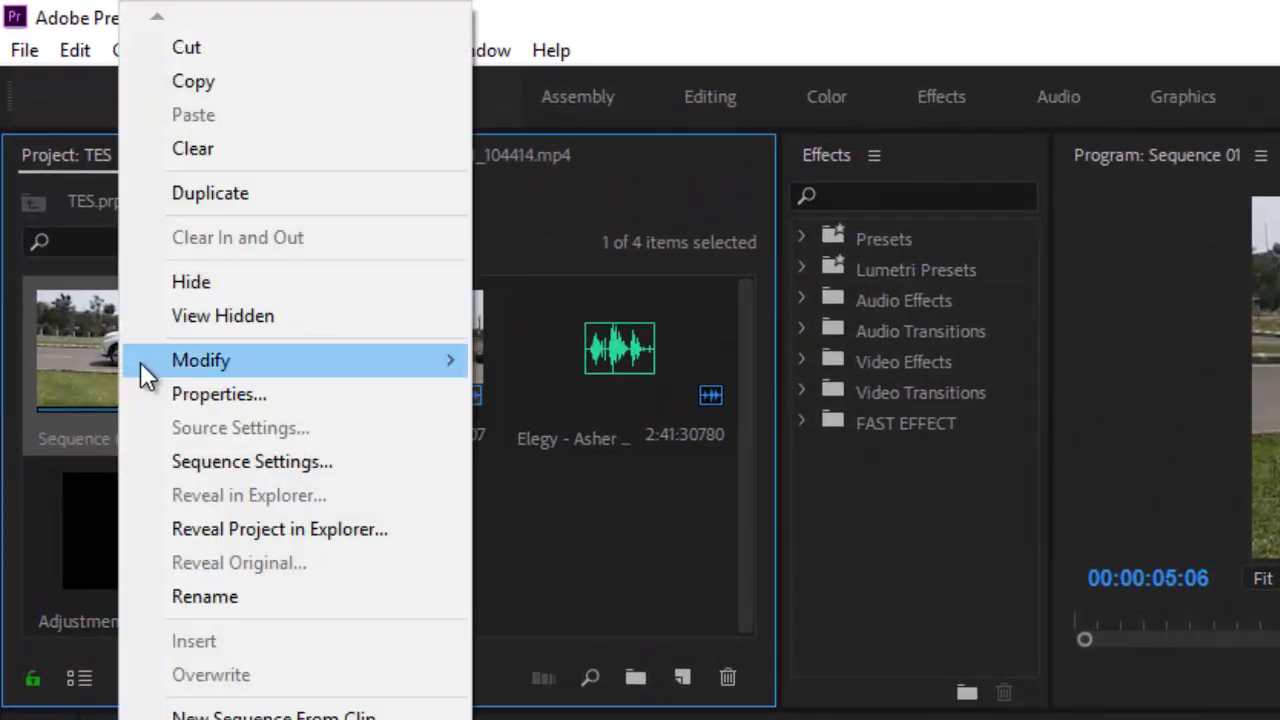
click(191, 394)
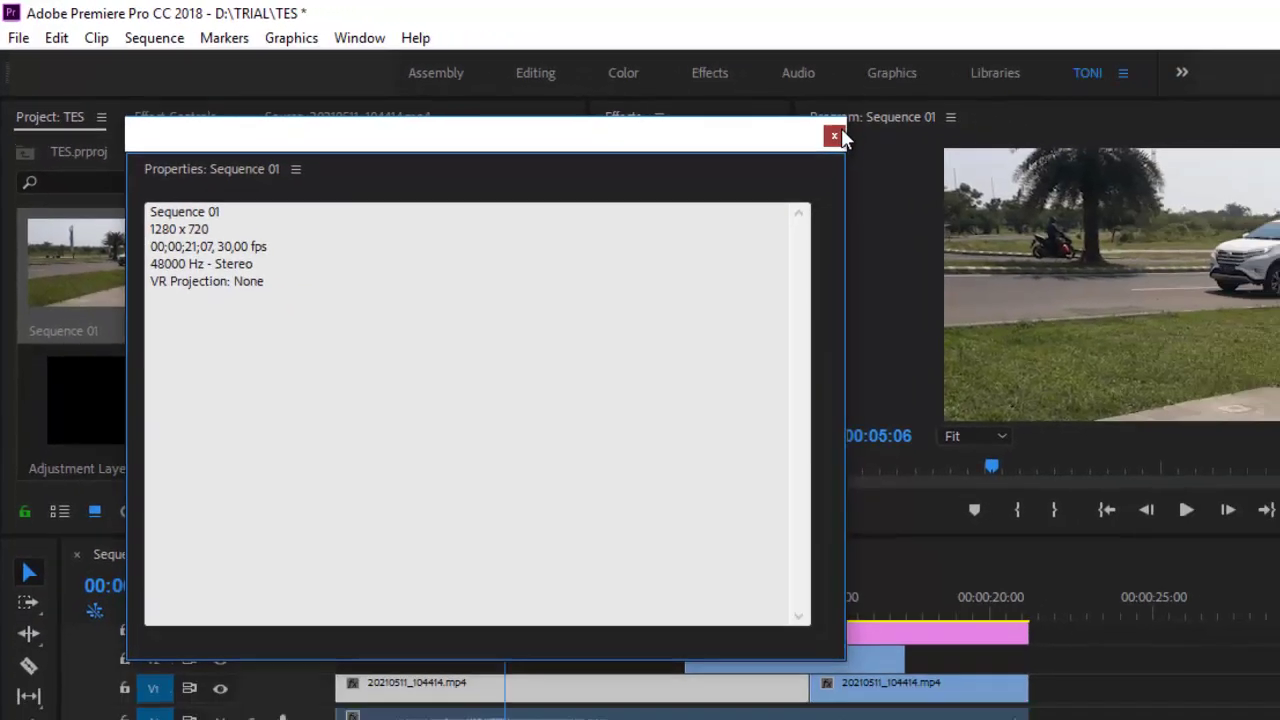
click(837, 132)
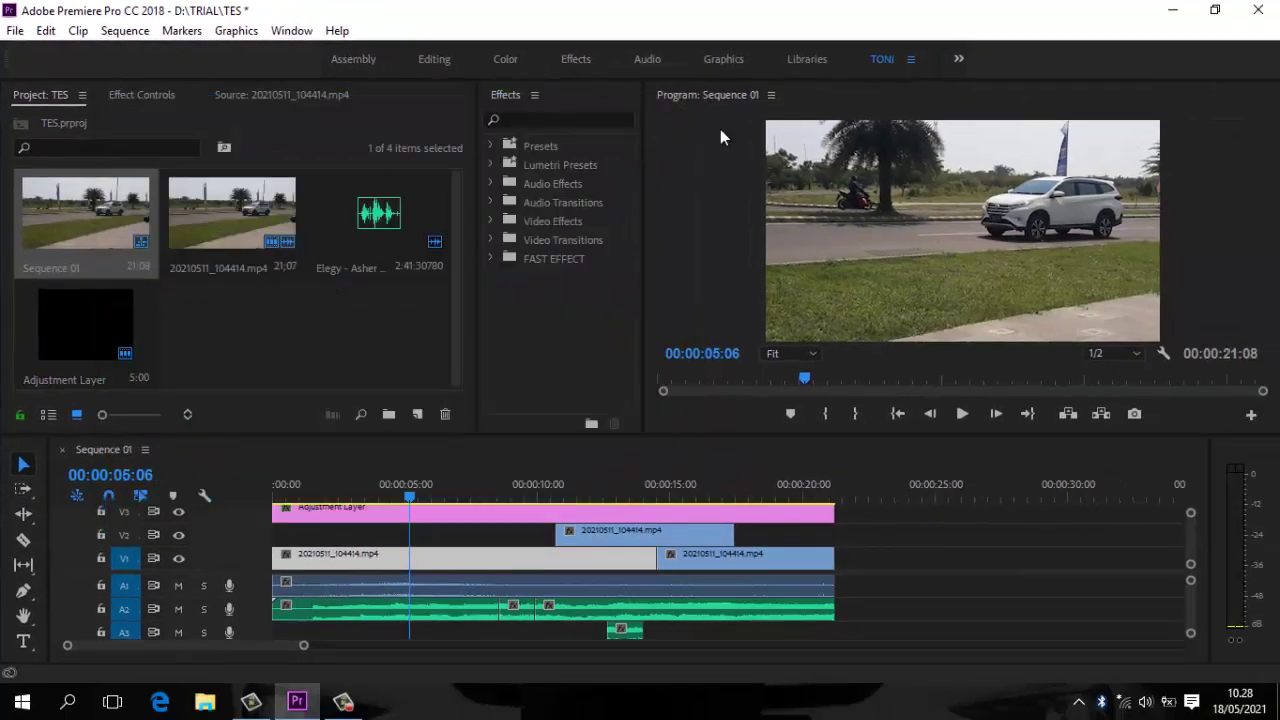
click(259, 310)
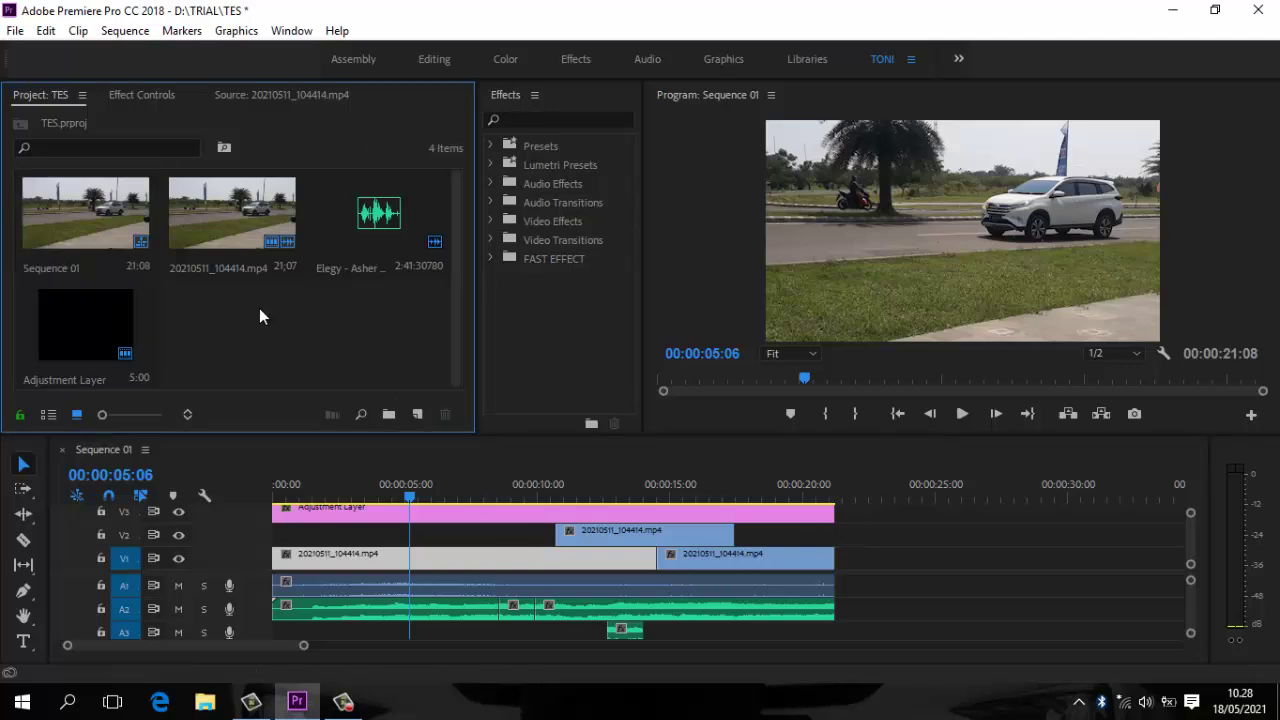